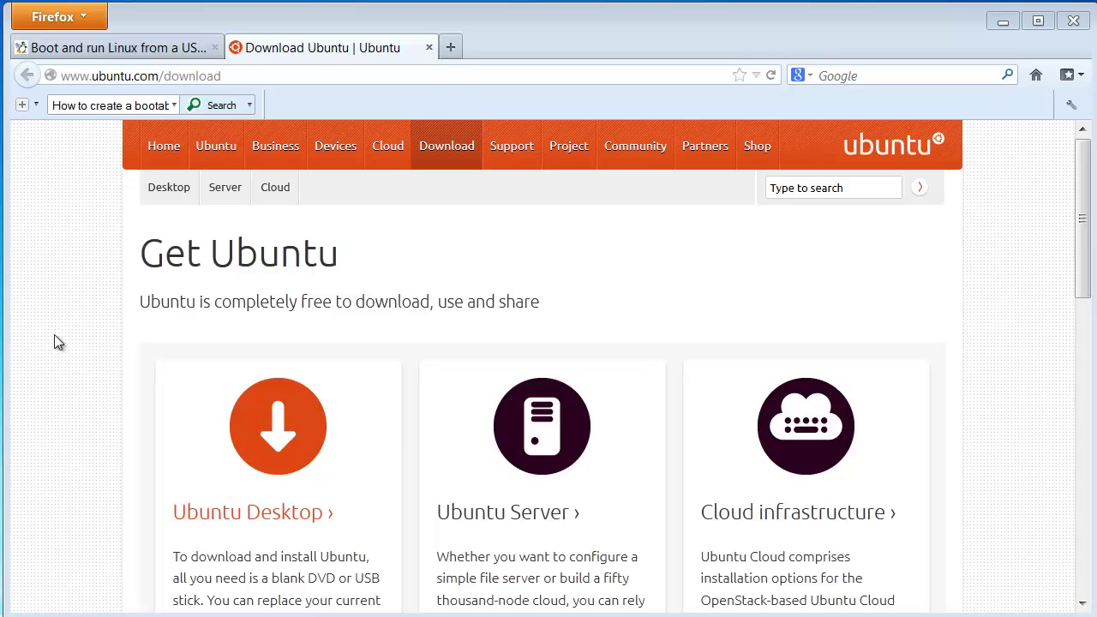
Compare the Ubuntu 12.10 and 12.04 LTS desktop headings, then return to the Pendrivelinux guide
{"action": "scroll", "coordinate": [70, 334], "scroll_direction": "down", "scroll_amount": 2}
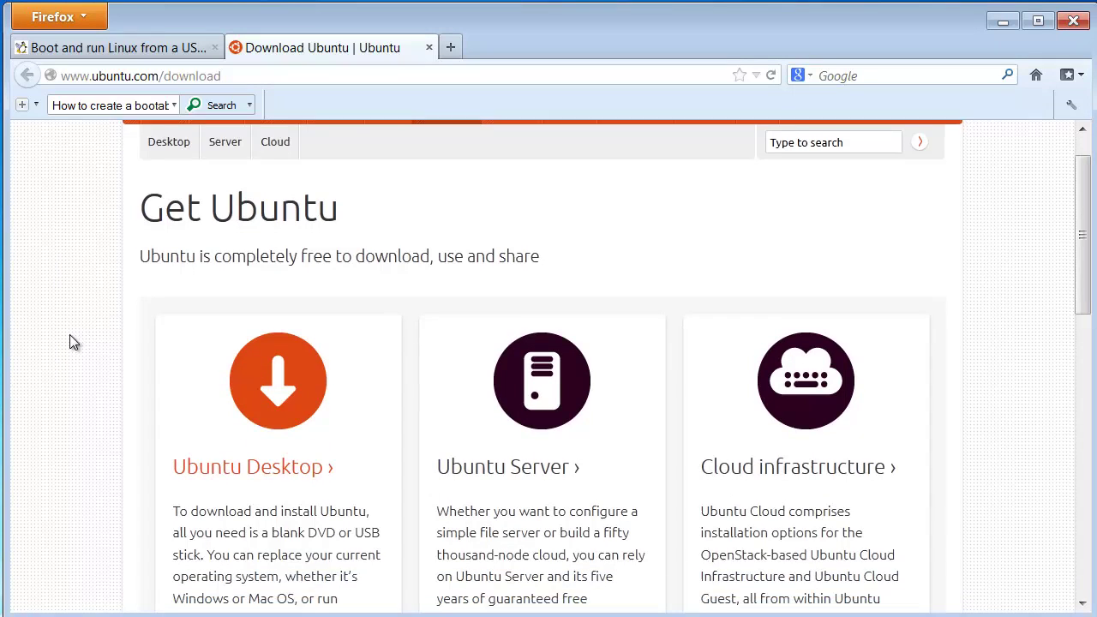
{"action": "left_click", "coordinate": [218, 418]}
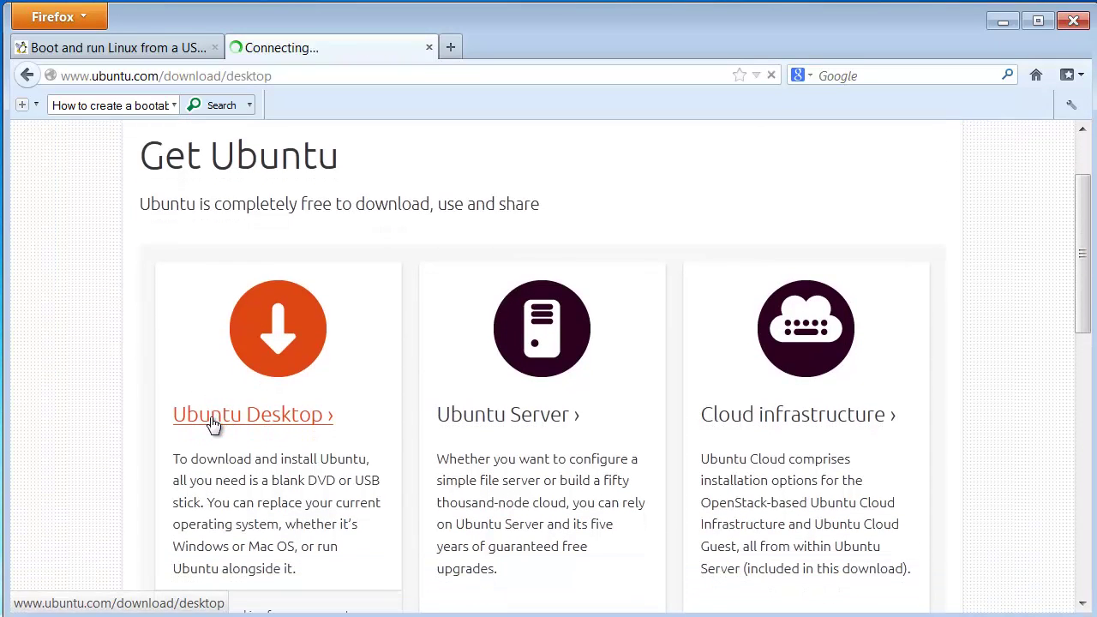
{"action": "scroll", "coordinate": [388, 396], "scroll_direction": "down", "scroll_amount": 5}
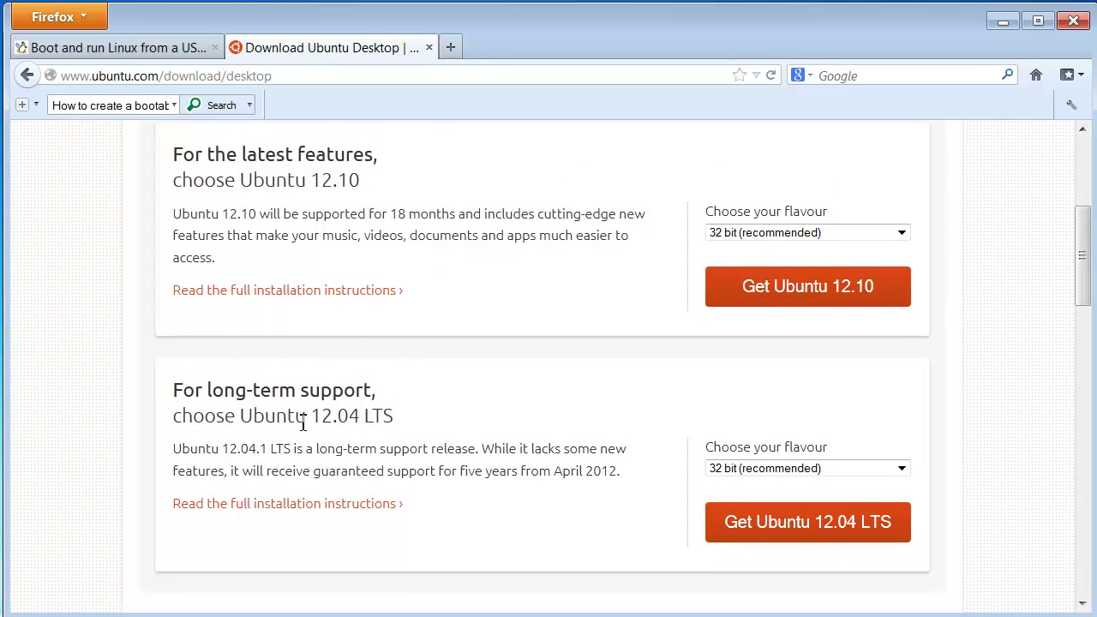
{"action": "left_click_drag", "start_coordinate": [383, 417], "coordinate": [182, 416]}
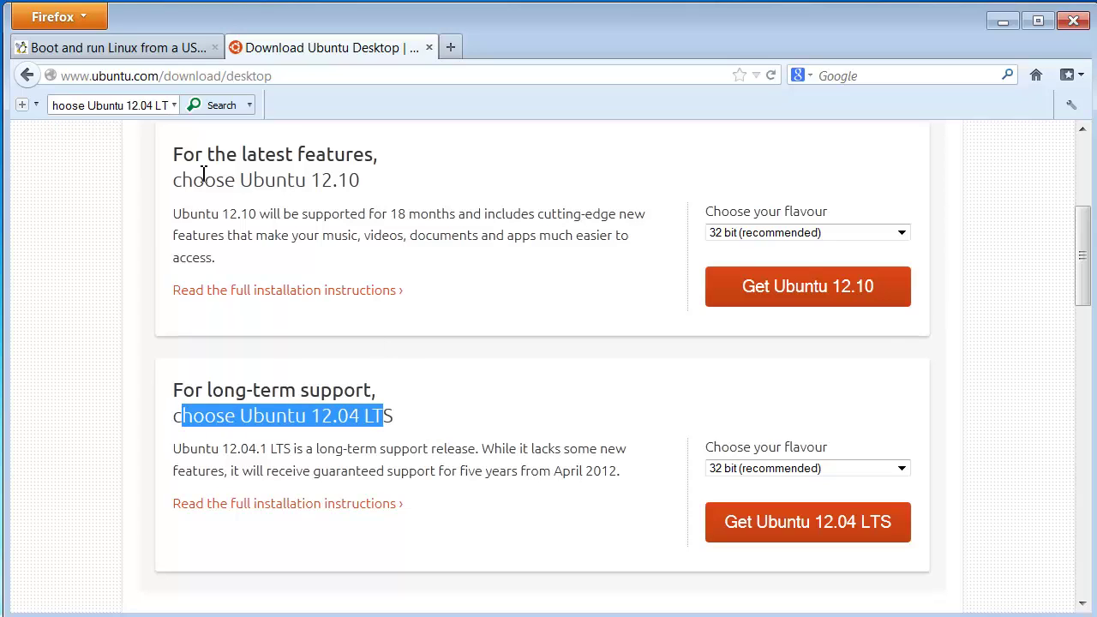
{"action": "left_click_drag", "start_coordinate": [182, 155], "coordinate": [384, 180]}
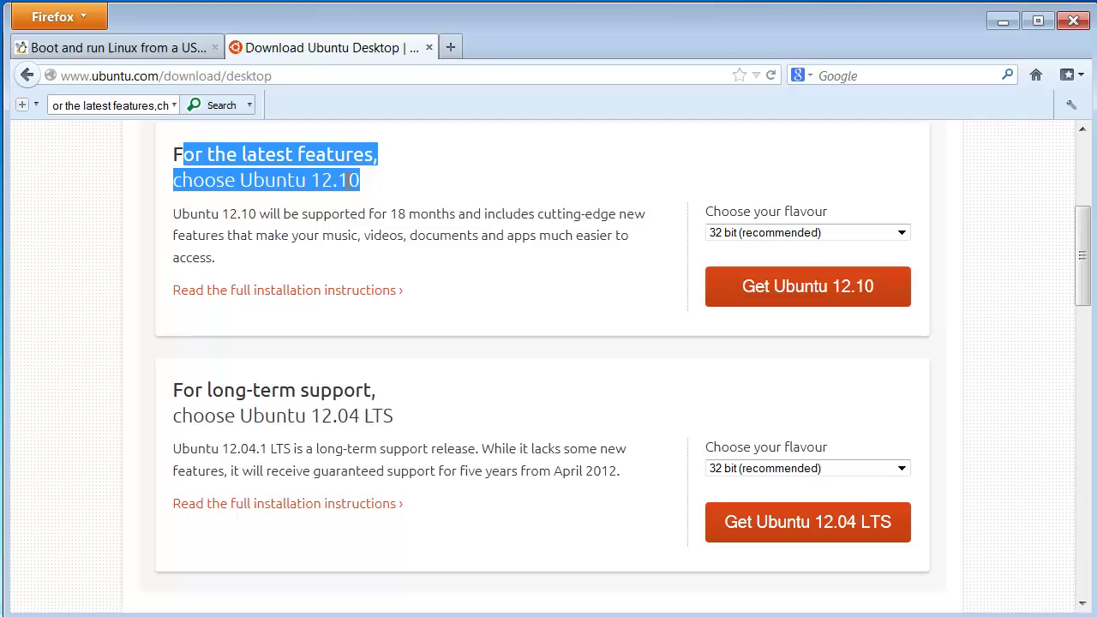
{"action": "left_click", "coordinate": [126, 50]}
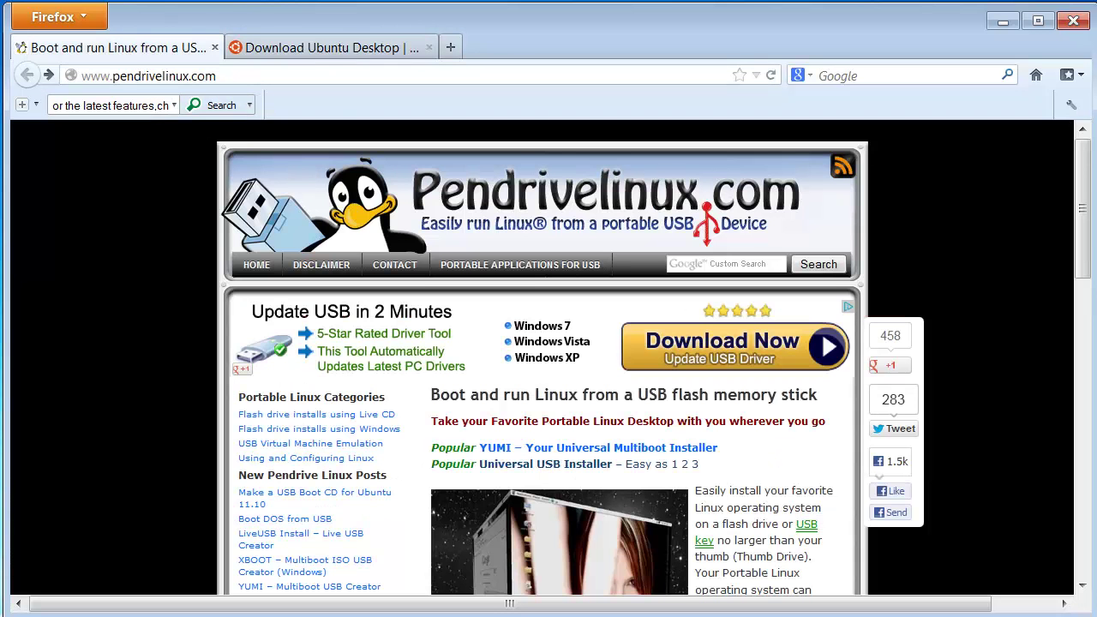
Open the Universal USB Installer article under Pendrivelinux's USB-Creators and scroll through it
{"action": "left_click_drag", "start_coordinate": [1082, 210], "coordinate": [1085, 508]}
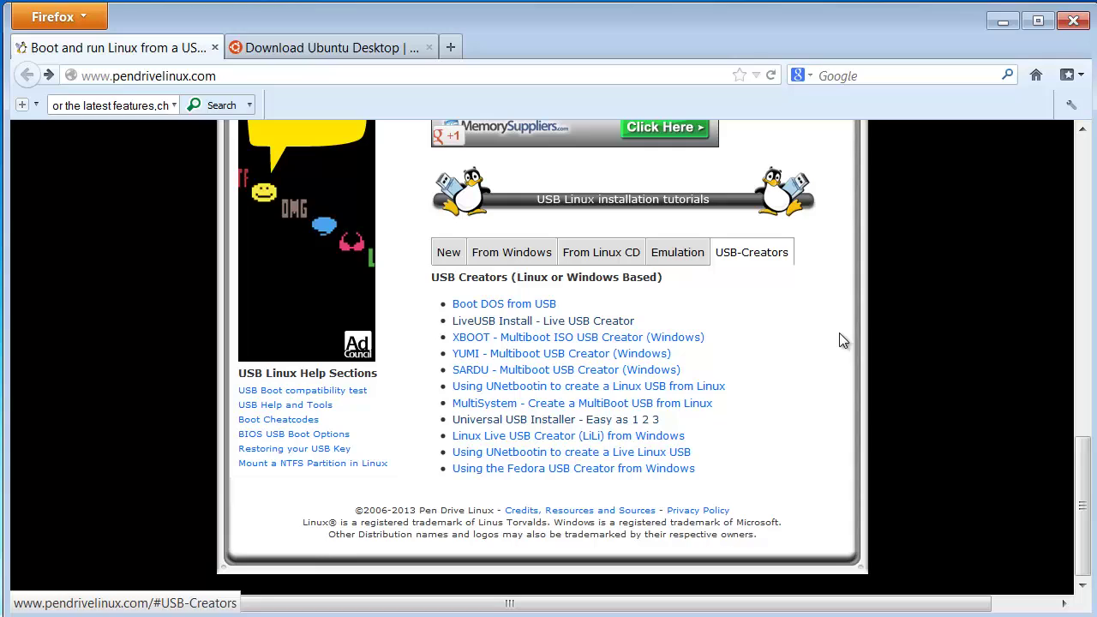
{"action": "left_click", "coordinate": [529, 422]}
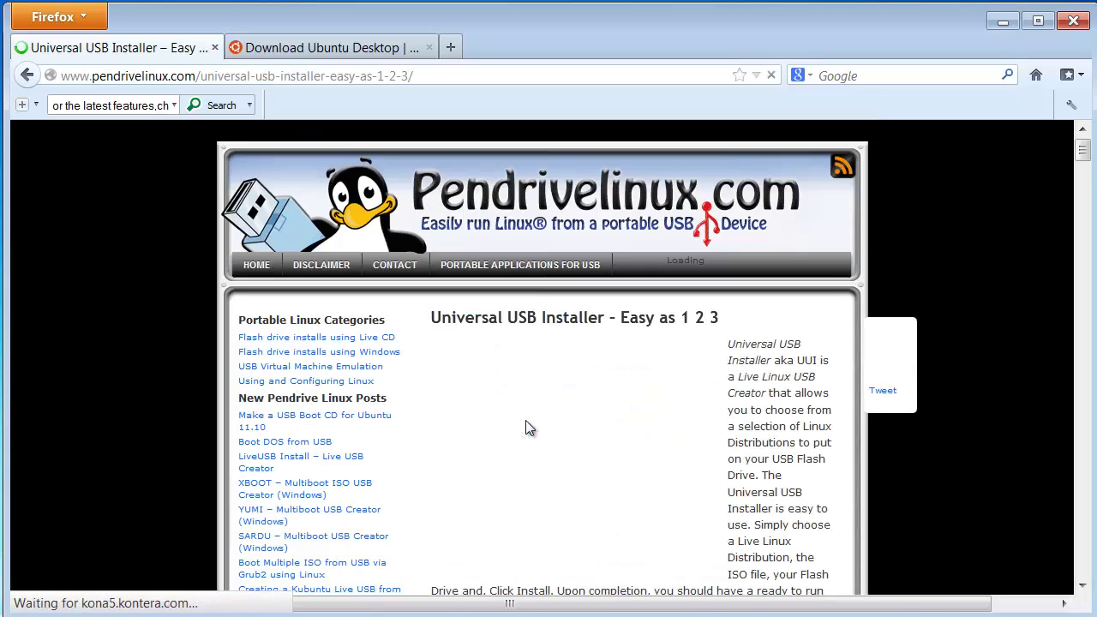
{"action": "left_click", "coordinate": [289, 50]}
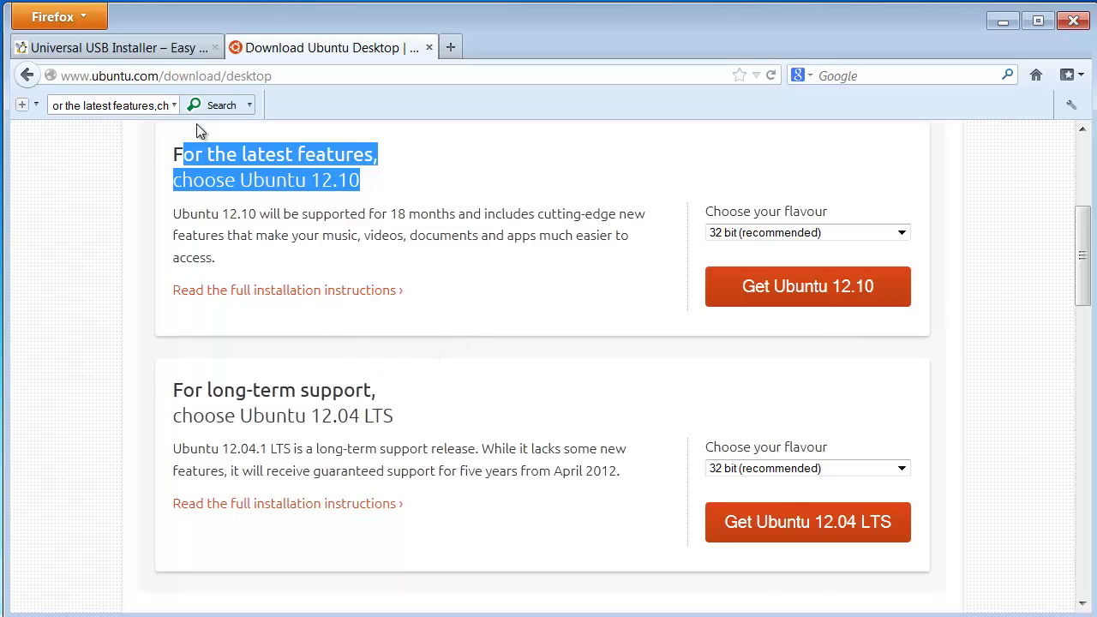
{"action": "left_click", "coordinate": [182, 50]}
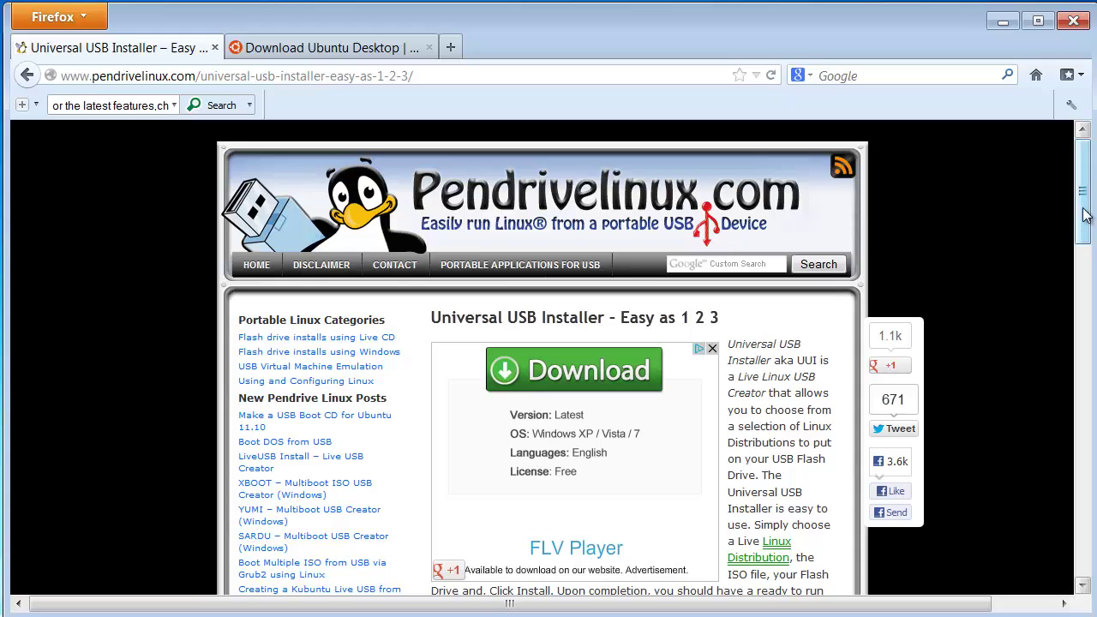
{"action": "left_click_drag", "start_coordinate": [1084, 217], "coordinate": [1080, 490]}
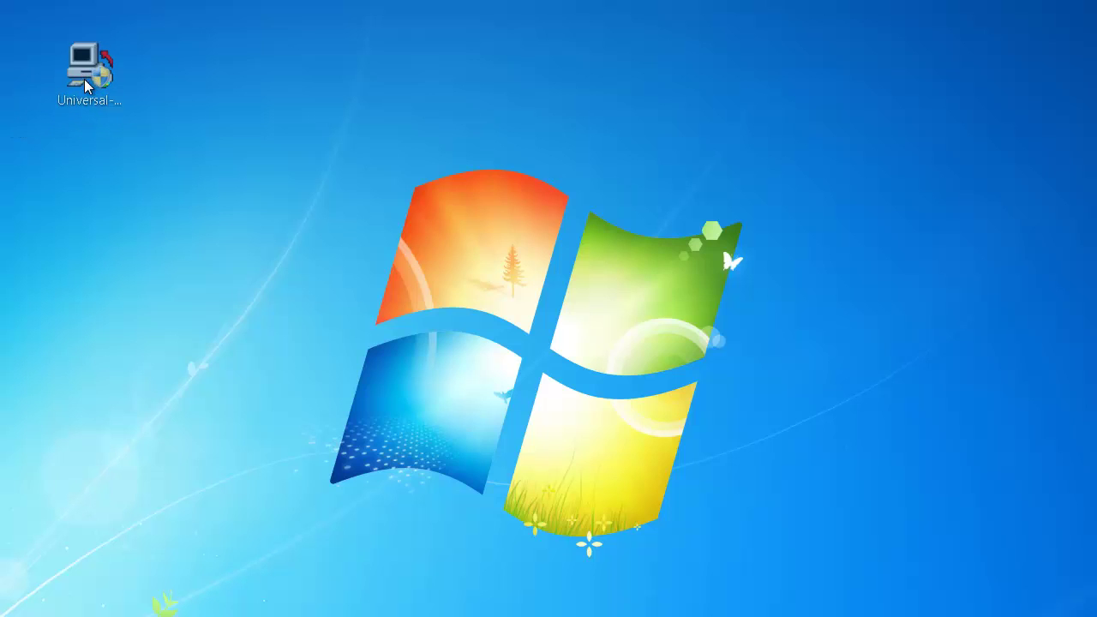
Launch Universal USB Installer, accept the license, and pick Ubuntu 12.04 Desktop in Step 1
{"action": "left_click_drag", "start_coordinate": [103, 107], "coordinate": [83, 77]}
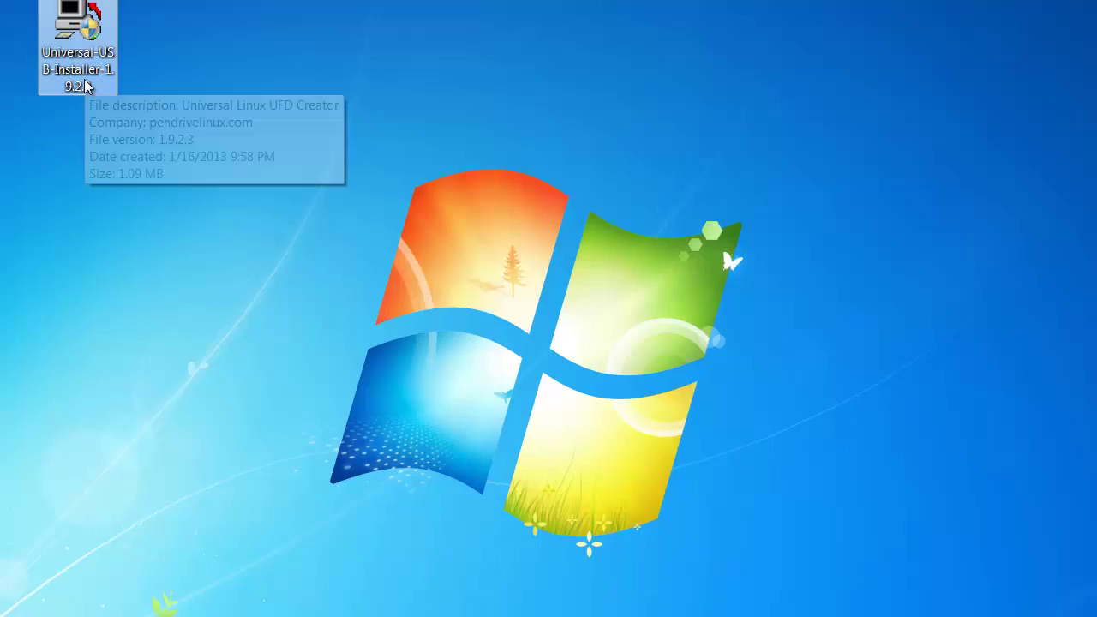
{"action": "double_click", "coordinate": [86, 86]}
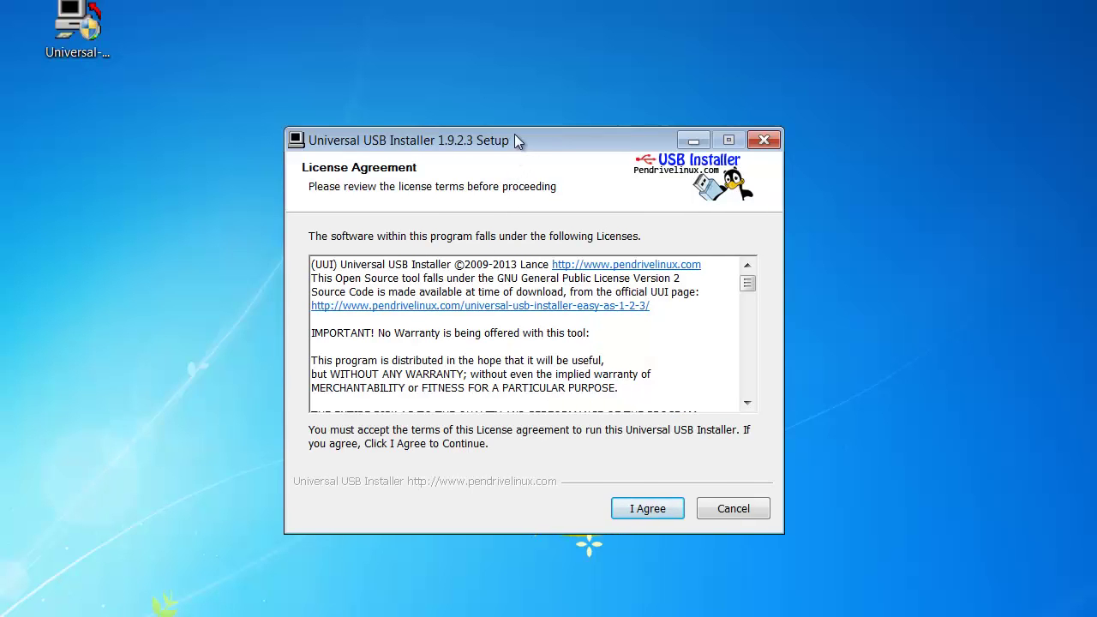
{"action": "left_click_drag", "start_coordinate": [515, 137], "coordinate": [460, 105]}
{"action": "left_click", "coordinate": [608, 477]}
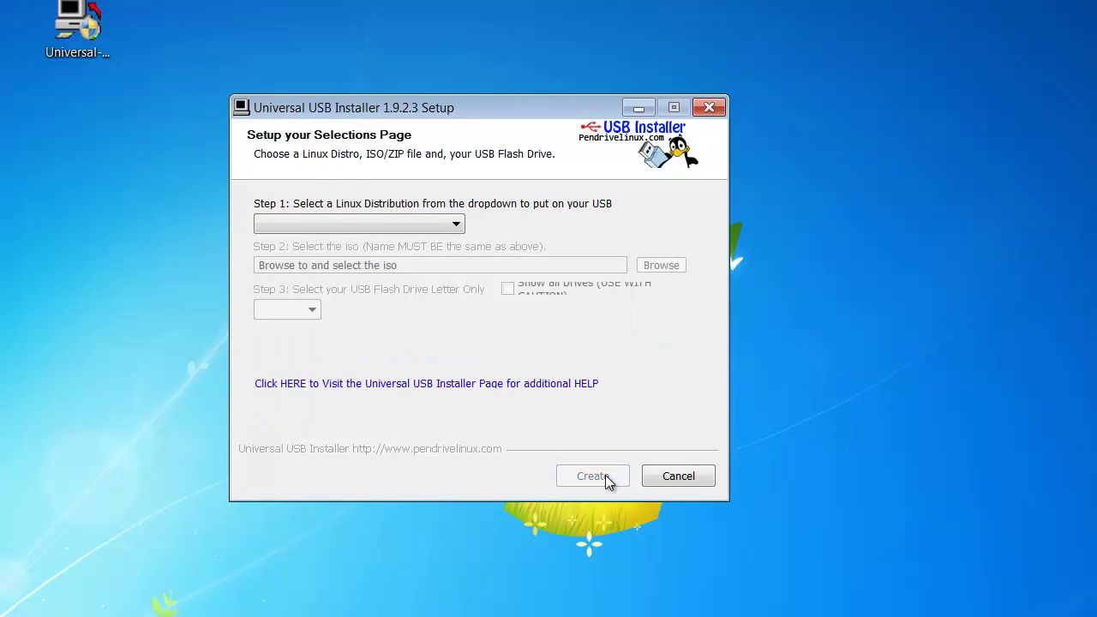
{"action": "left_click", "coordinate": [453, 226]}
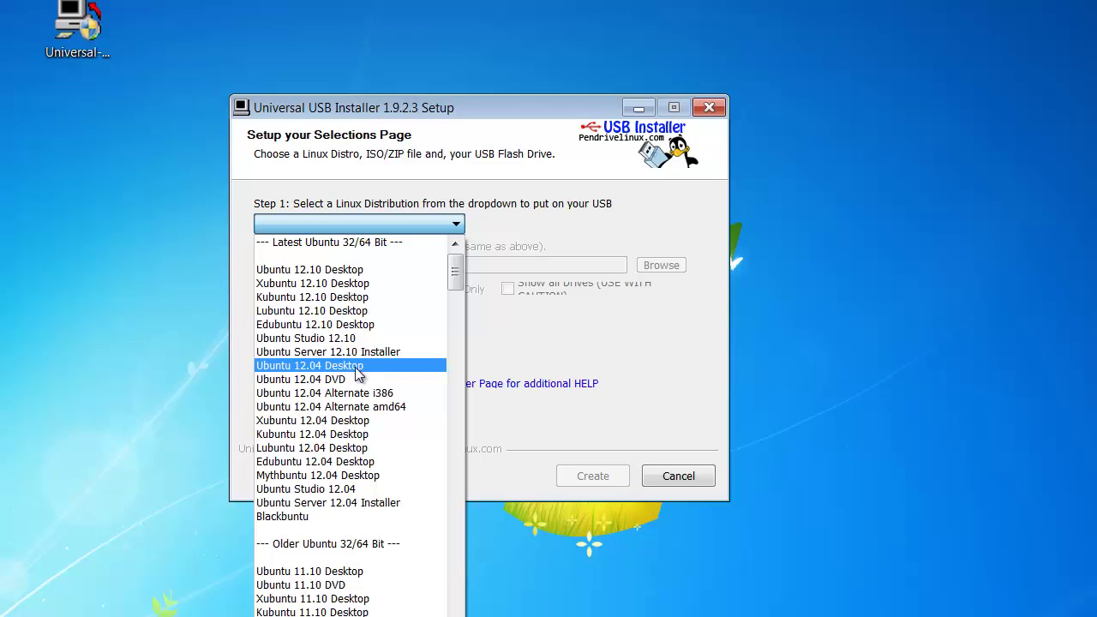
{"action": "left_click", "coordinate": [358, 366]}
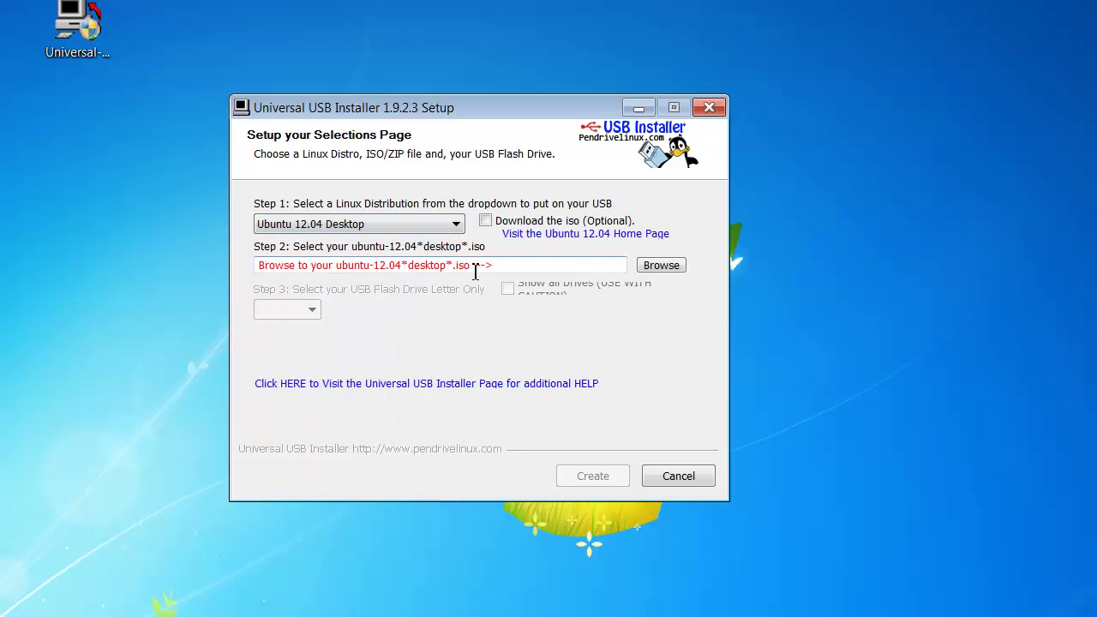
Set the Step 2 image to ubuntu-12.04.1-desktop-i386 from the Docs folder
{"action": "left_click", "coordinate": [673, 271]}
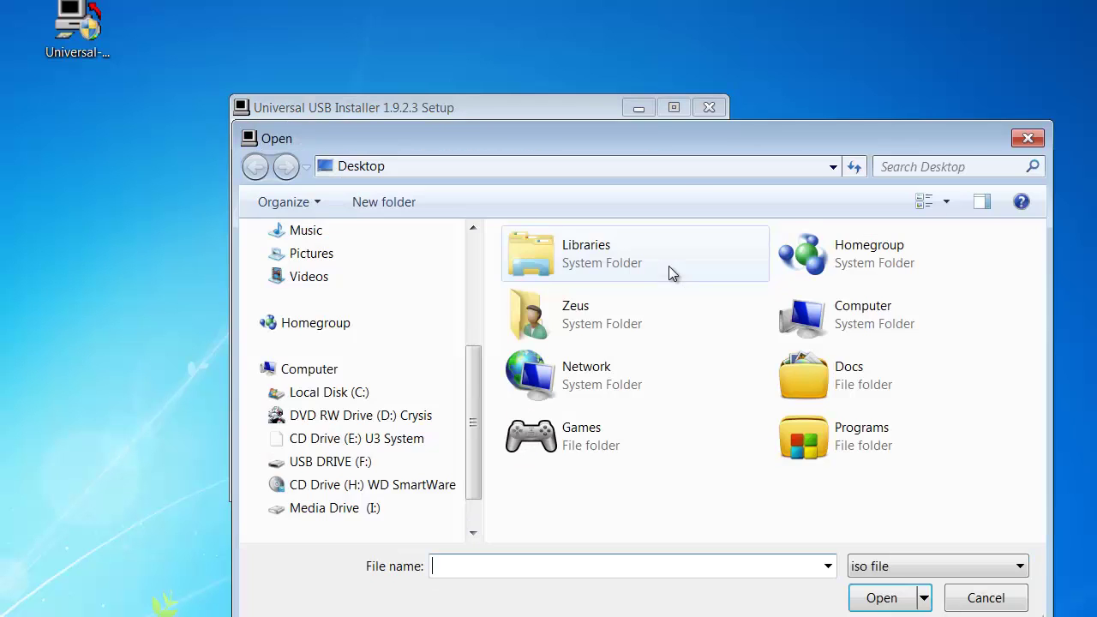
{"action": "left_click_drag", "start_coordinate": [710, 144], "coordinate": [586, 88]}
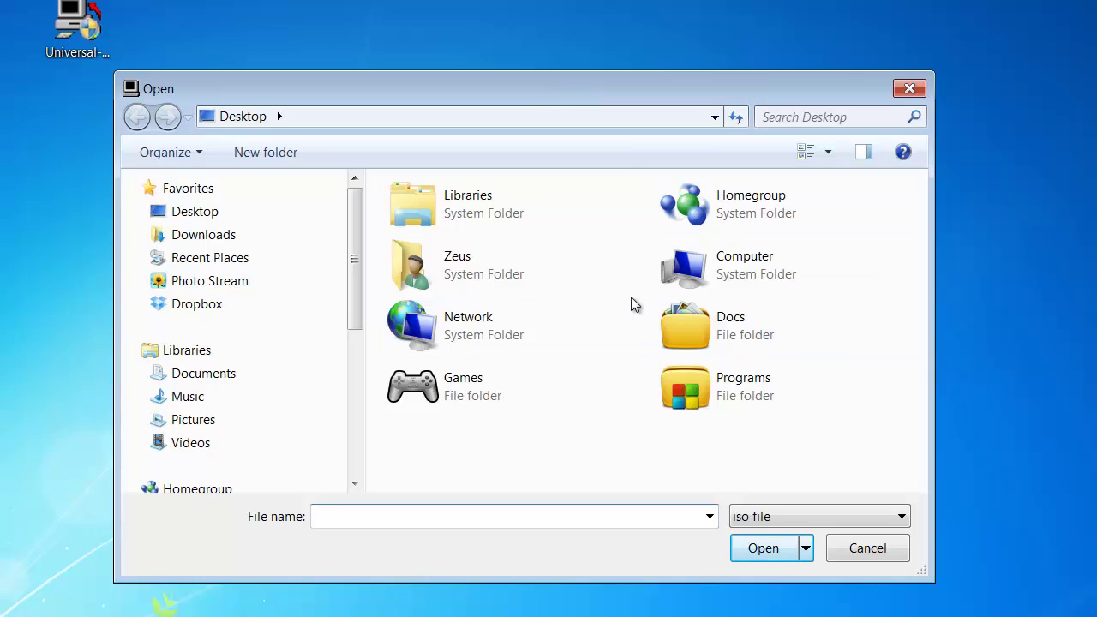
{"action": "left_click", "coordinate": [742, 340]}
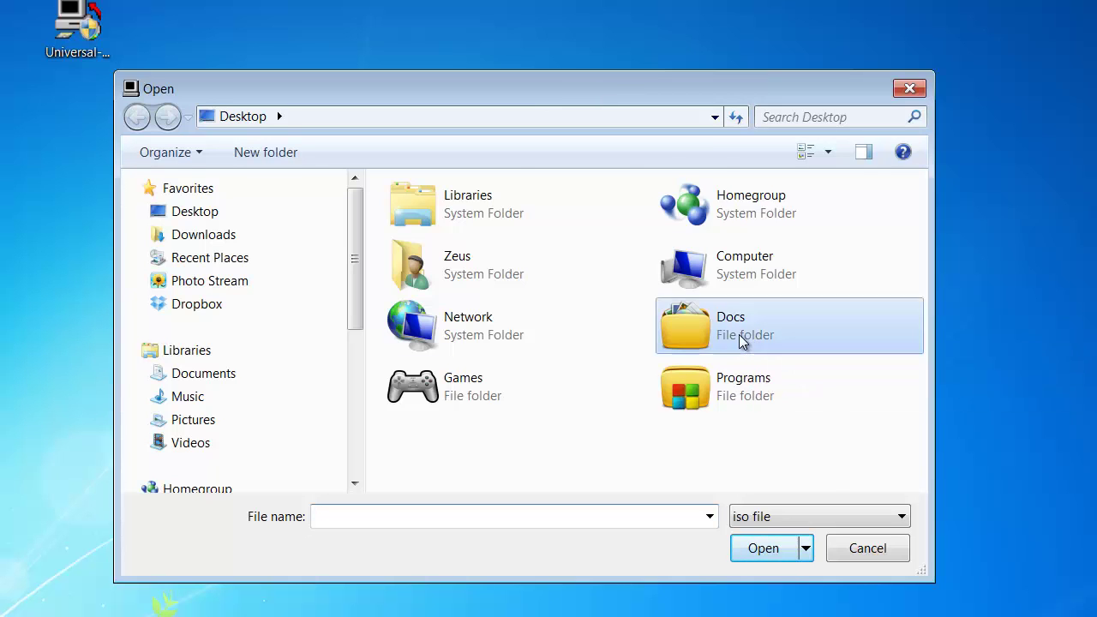
{"action": "double_click", "coordinate": [741, 337]}
{"action": "left_click", "coordinate": [540, 219]}
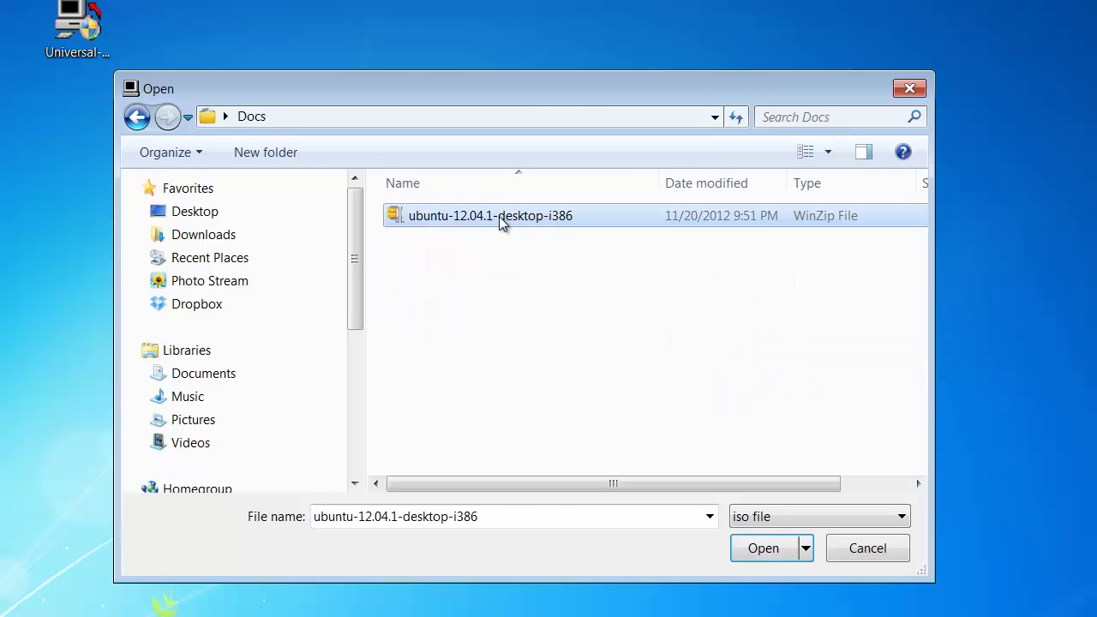
{"action": "double_click", "coordinate": [498, 215]}
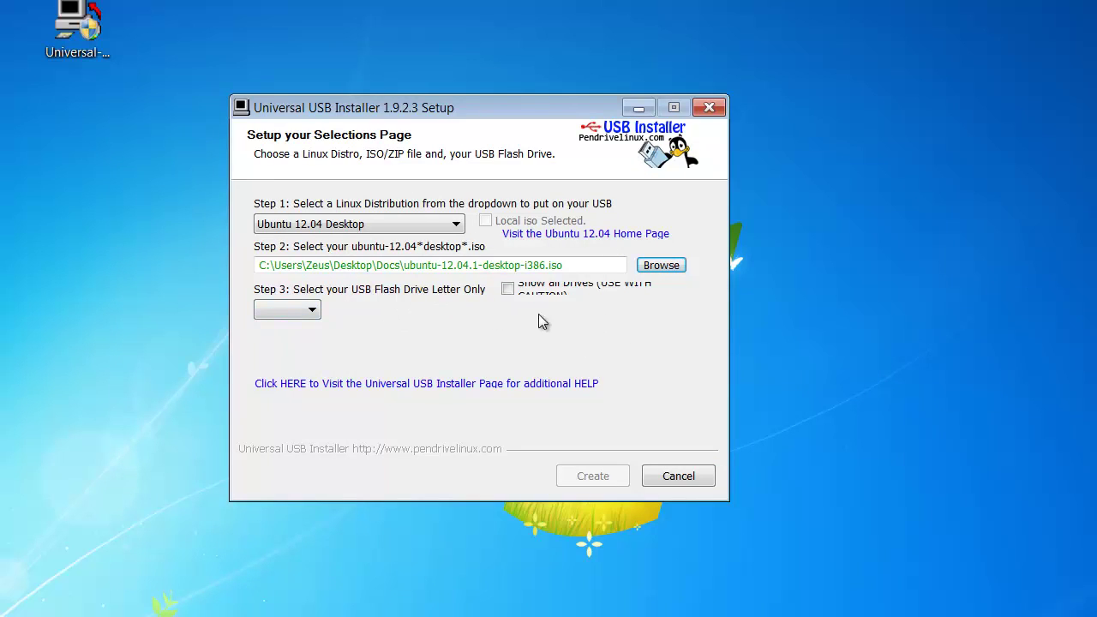
Select F:\ as the Step 3 USB drive and start creation
{"action": "left_click", "coordinate": [306, 312]}
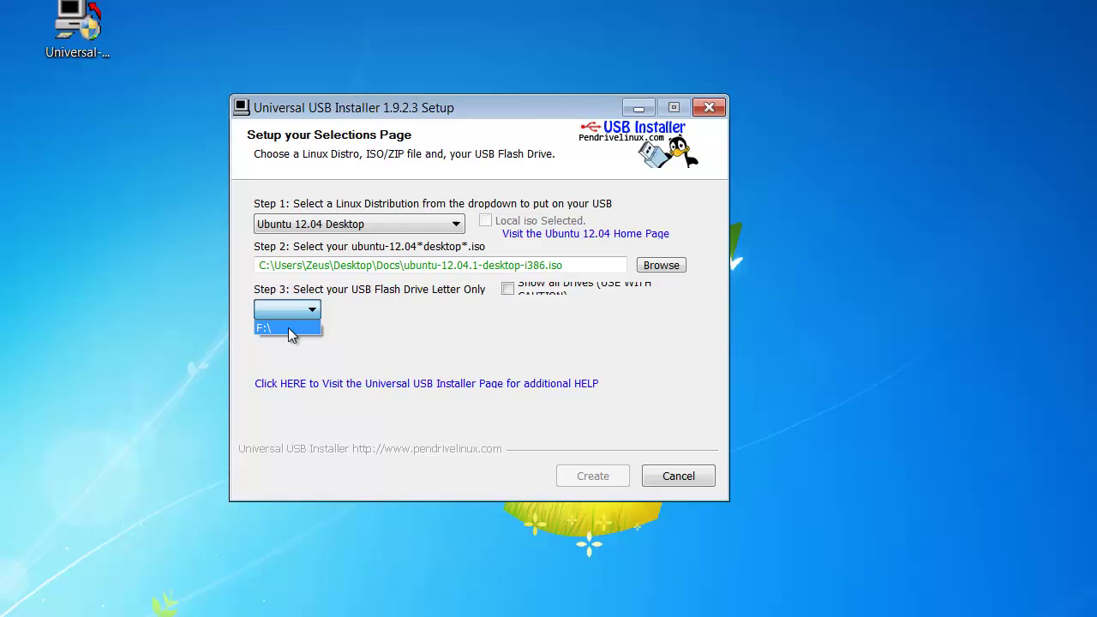
{"action": "left_click", "coordinate": [284, 330]}
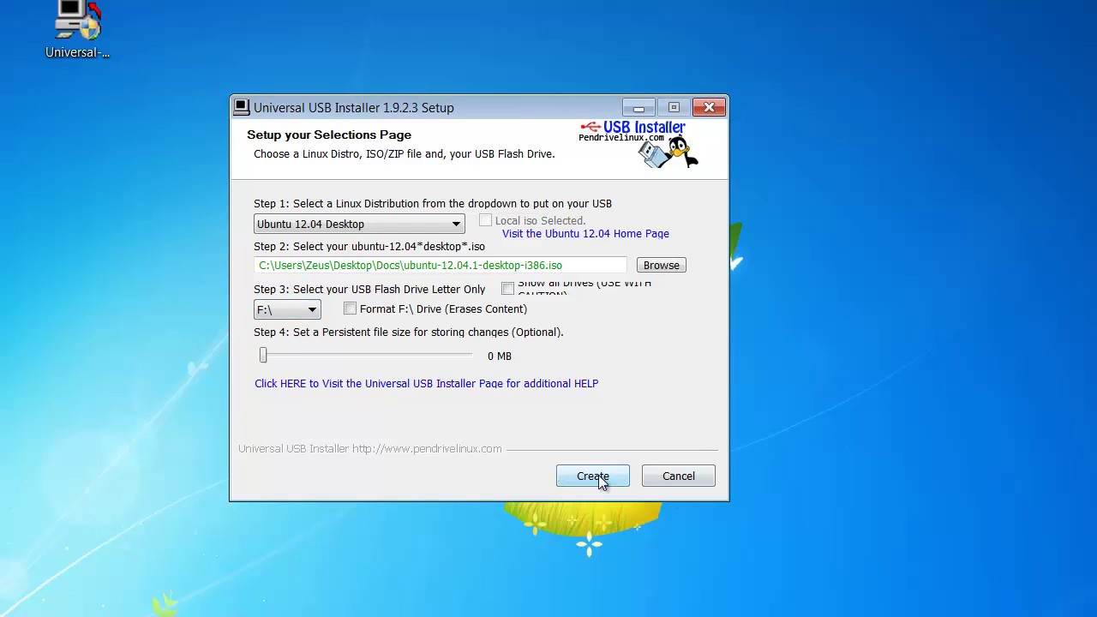
{"action": "left_click", "coordinate": [598, 475]}
{"action": "left_click_drag", "start_coordinate": [587, 180], "coordinate": [590, 151]}
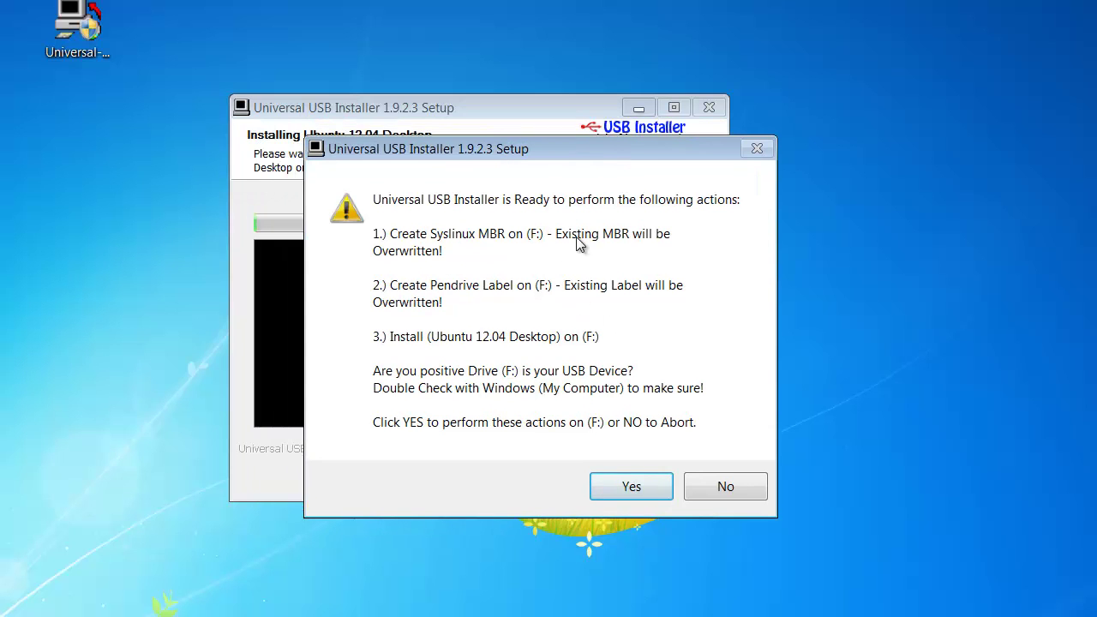
Approve the overwrite of F:, wait for Installation Complete, and close the installer
{"action": "left_click", "coordinate": [640, 485]}
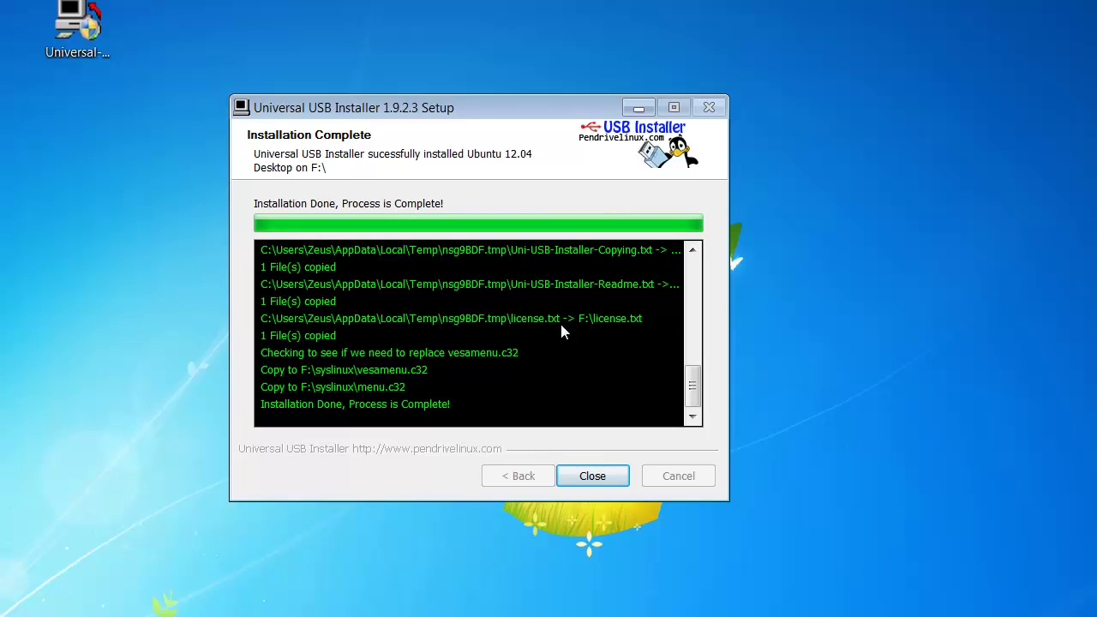
{"action": "left_click", "coordinate": [603, 480]}
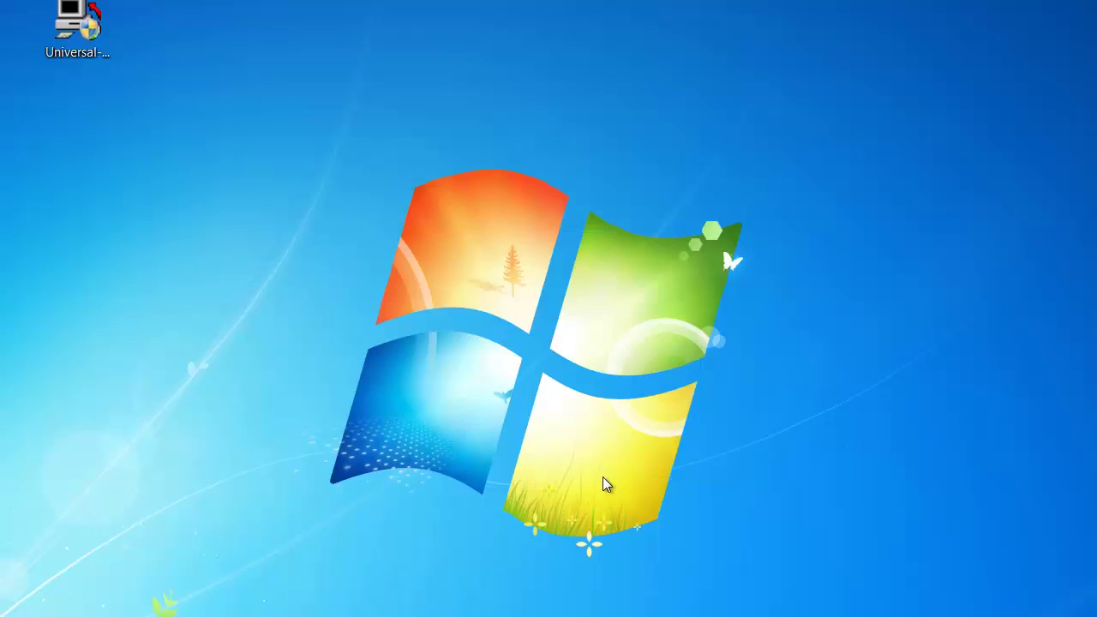